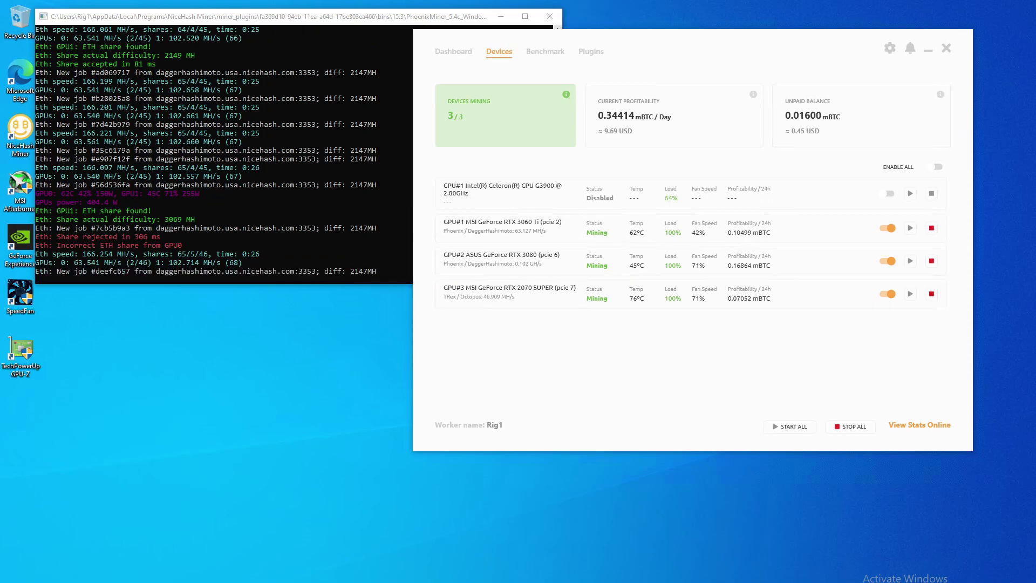
- Launch MSI Afterburner from the system tray and move it bottom-left to uncover the NiceHash device list
click(940, 572)
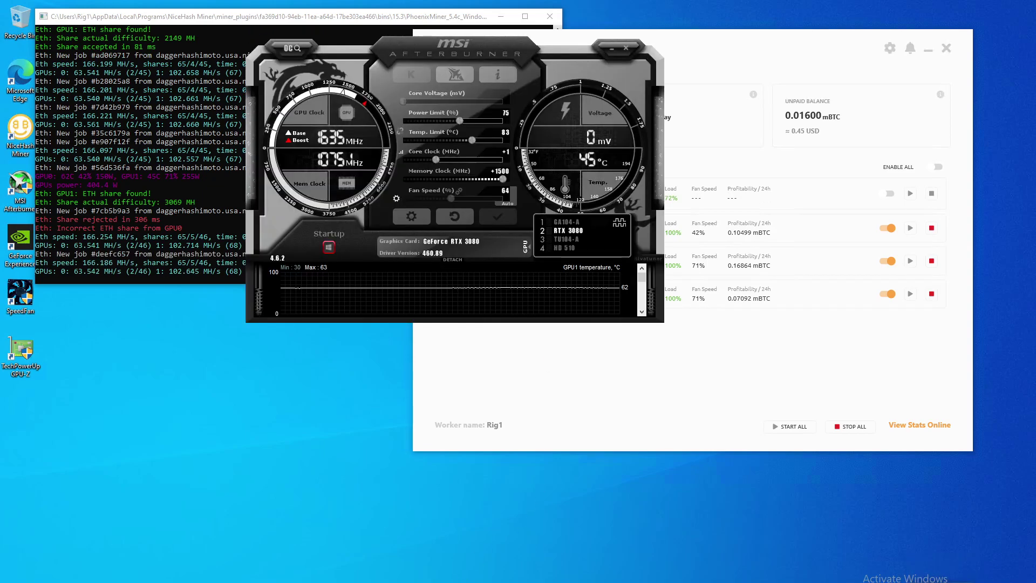
click(473, 41)
drag(509, 47, 297, 311)
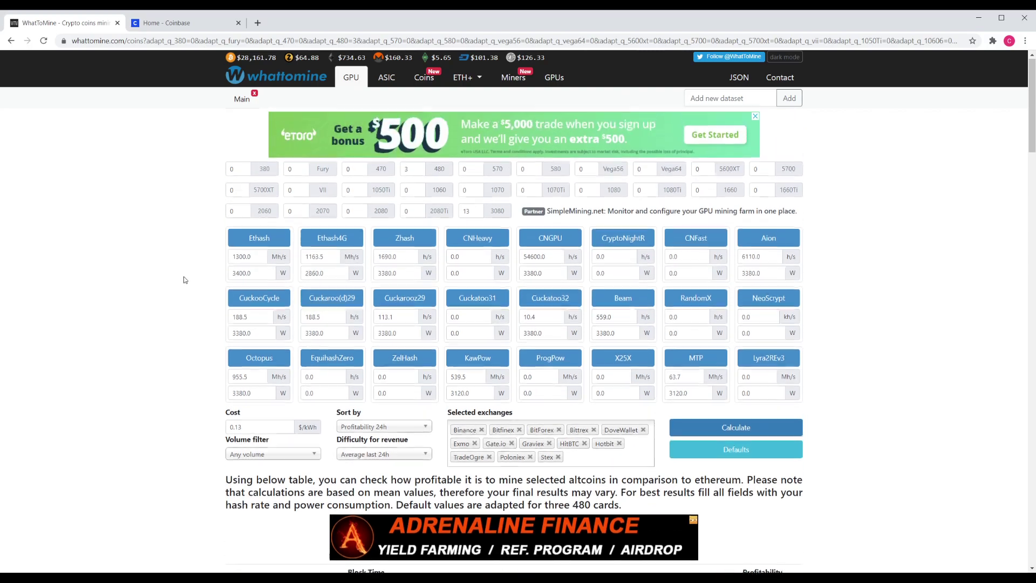
- Lower the electricity cost from 0.13 to 0.1 $/kWh, recalculate, and highlight Ethereum's $64.36 profit
mouse_move(494, 218)
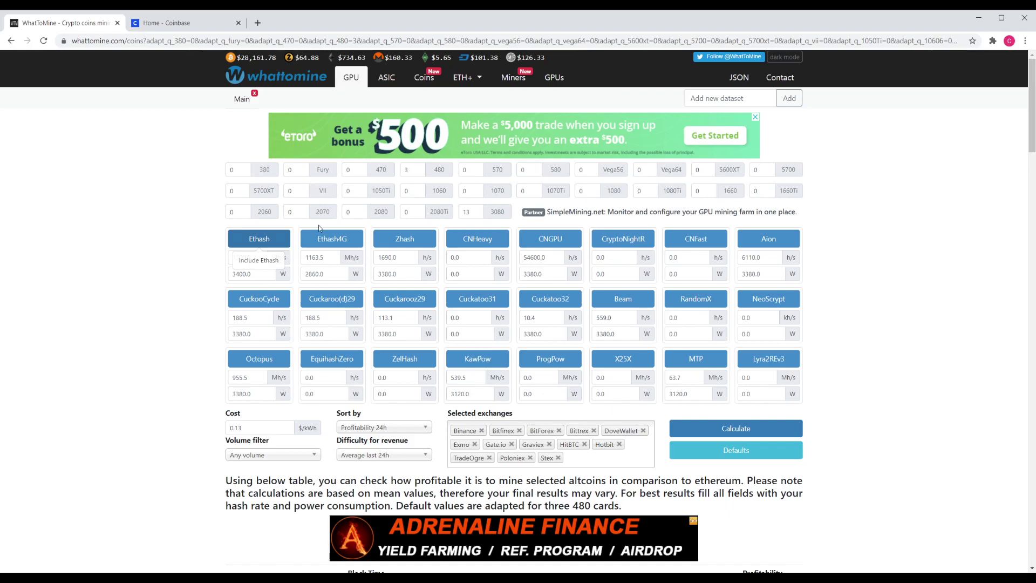
scroll(212, 265, down, 1)
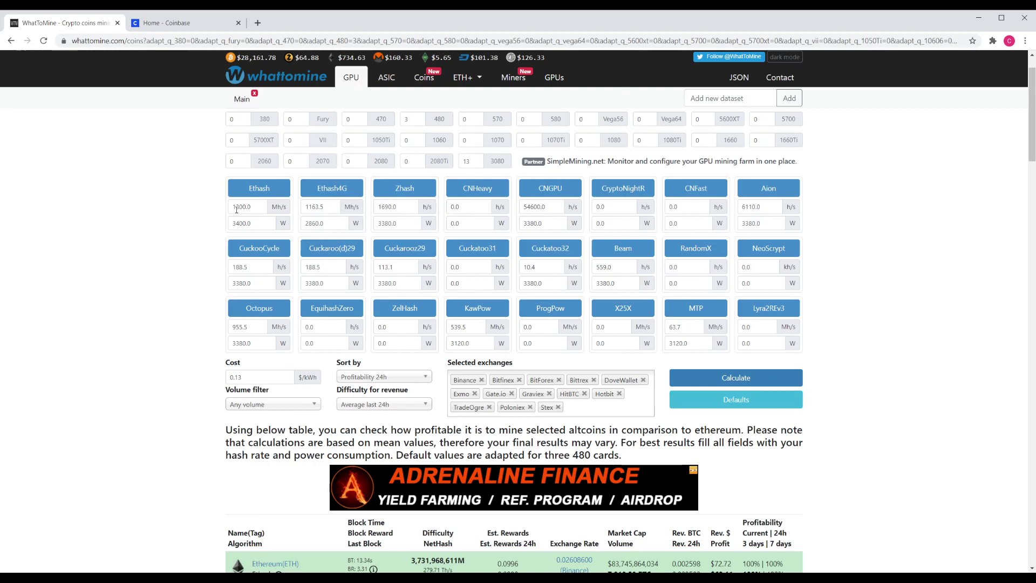
scroll(717, 389, down, 4)
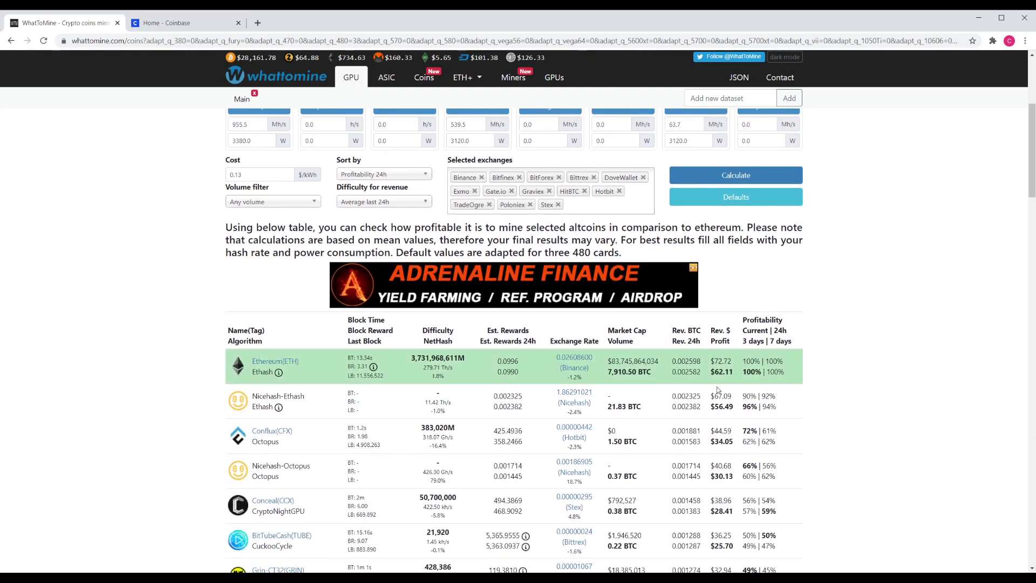
scroll(256, 216, up, 1)
click(256, 220)
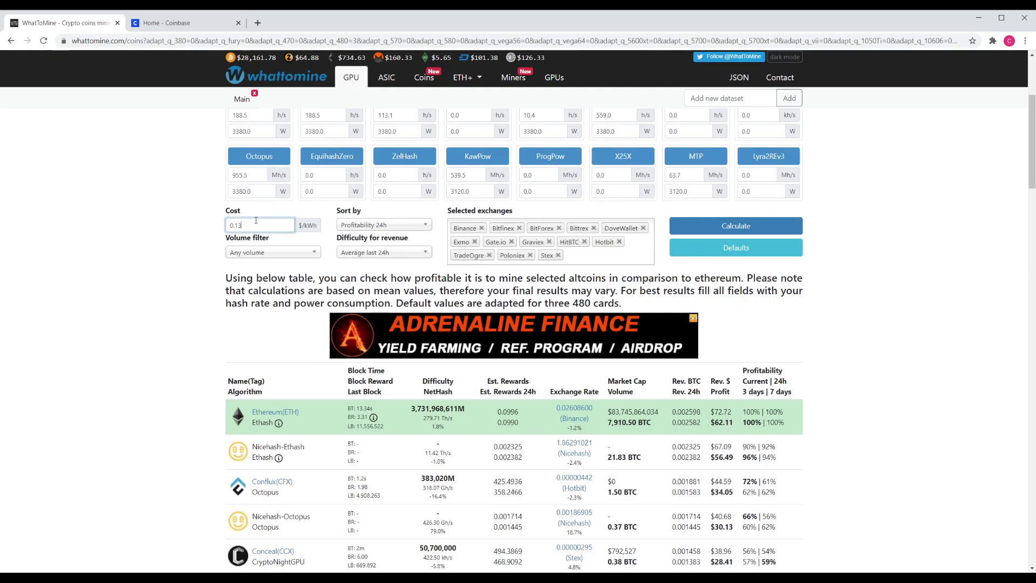
key(BackSpace)
click(740, 226)
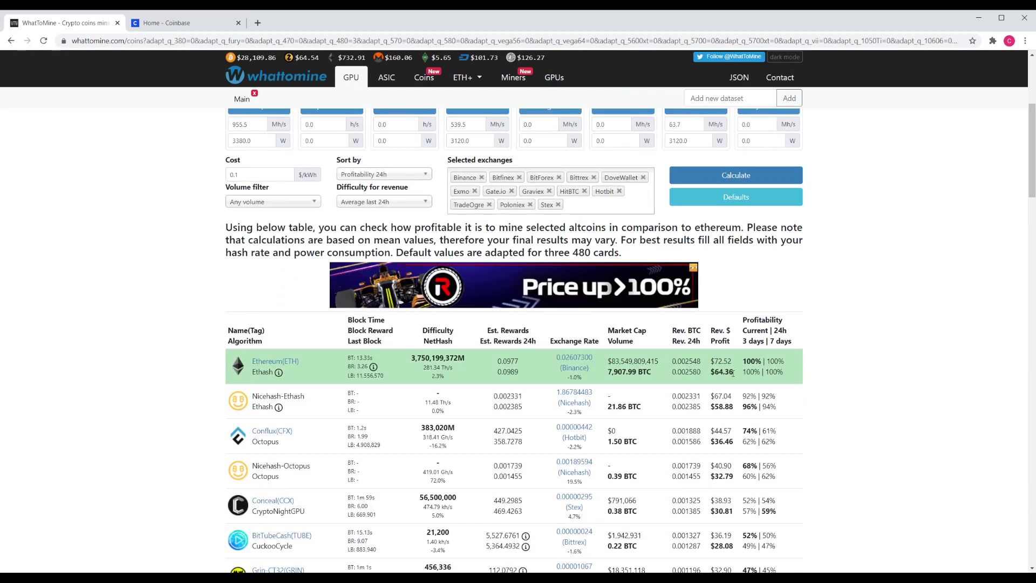
drag(734, 373, 710, 374)
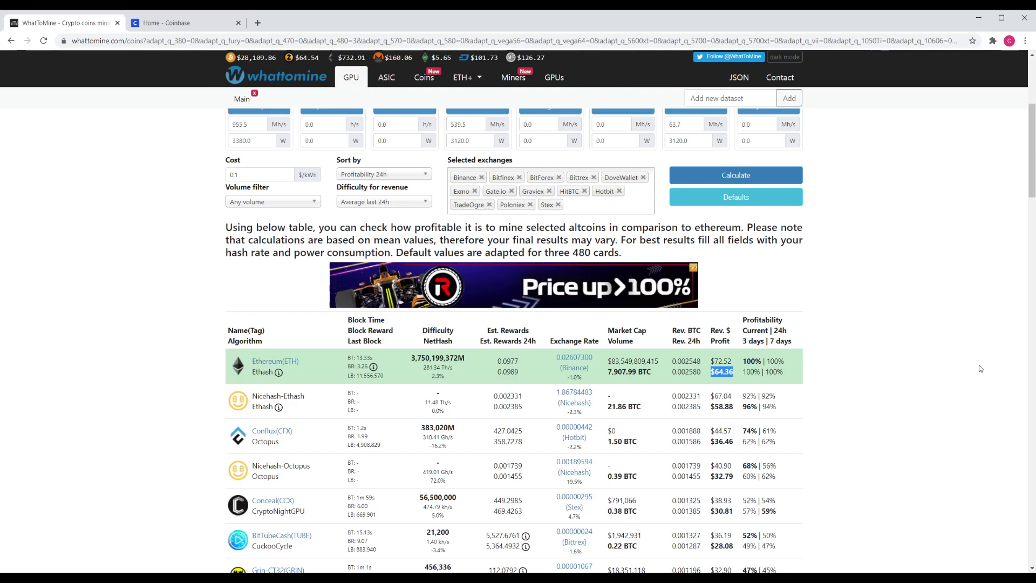
- Search Google for 64*30 in a new tab and bring up the calculator showing 1920
click(258, 23)
click(269, 46)
text(6)
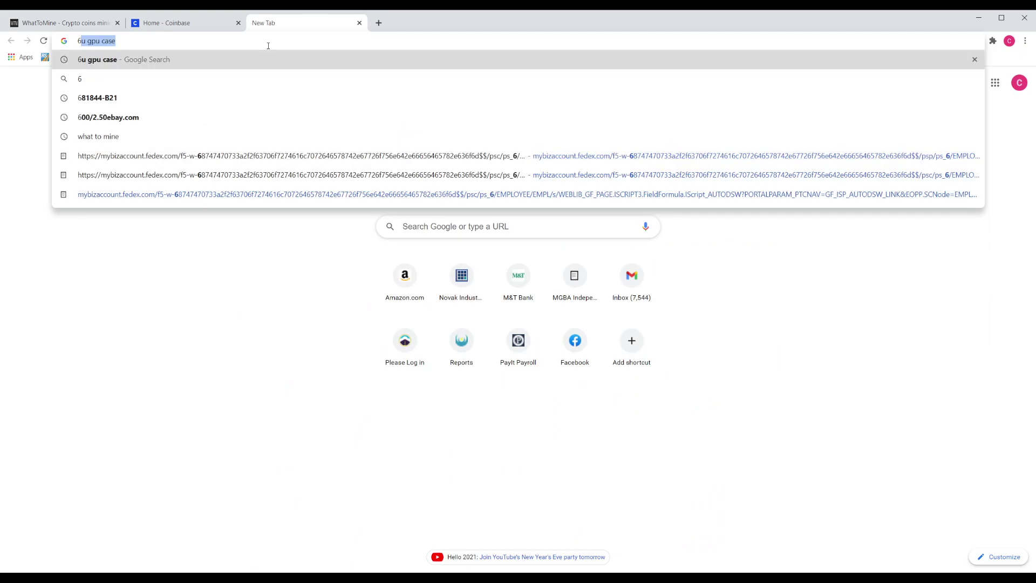
text(4*)
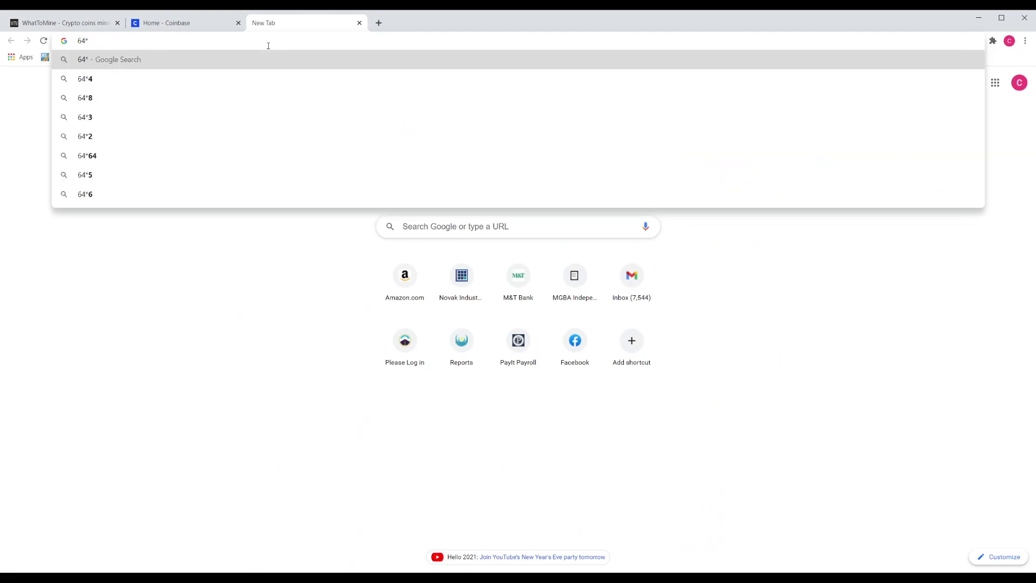
text(30)
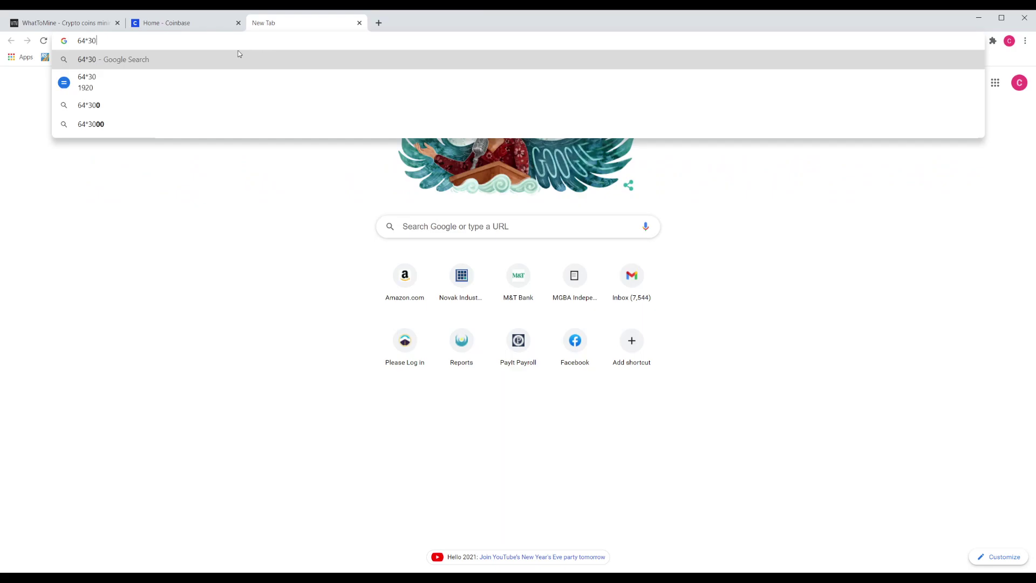
click(138, 87)
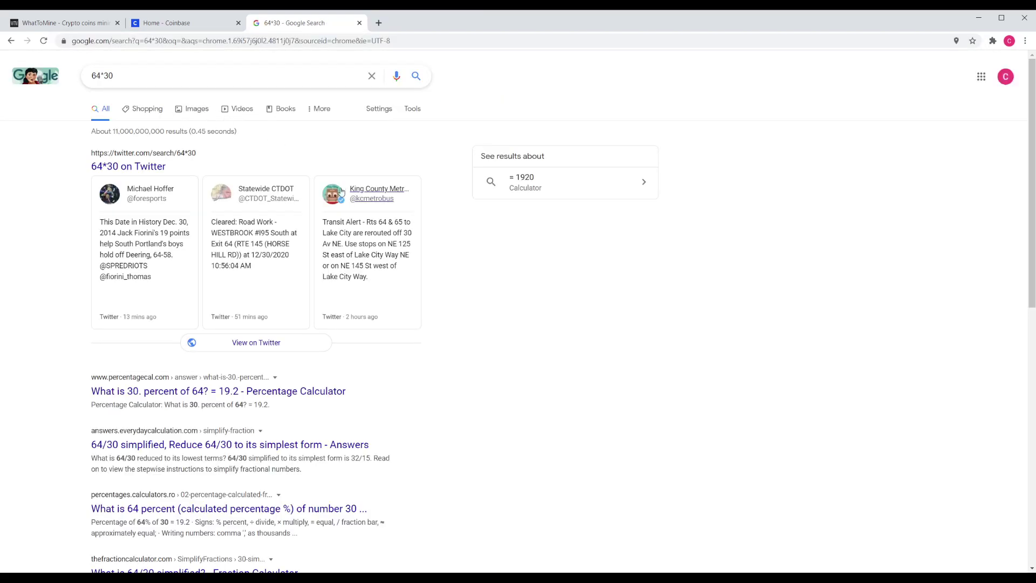
click(134, 82)
key(Return)
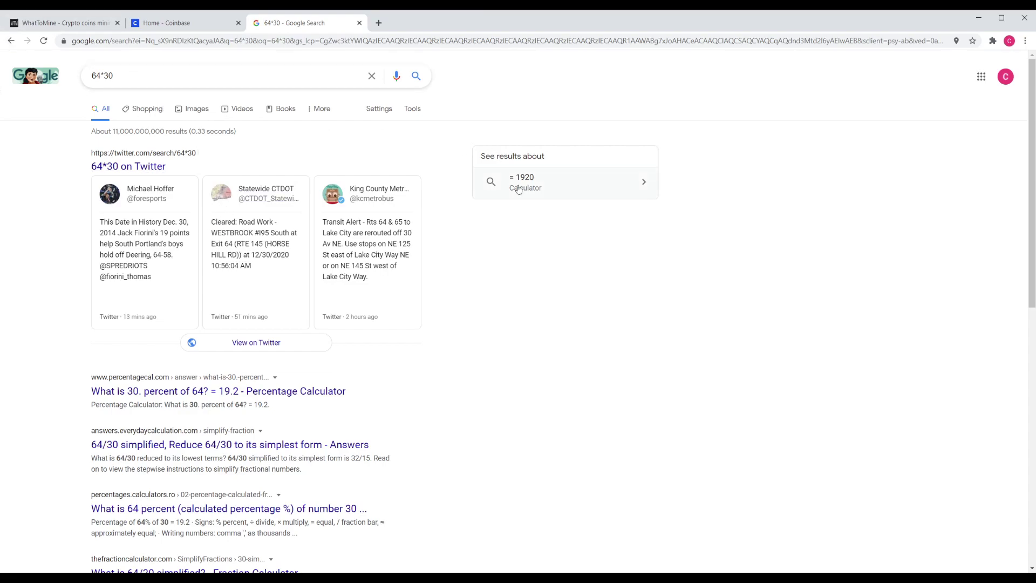
click(540, 185)
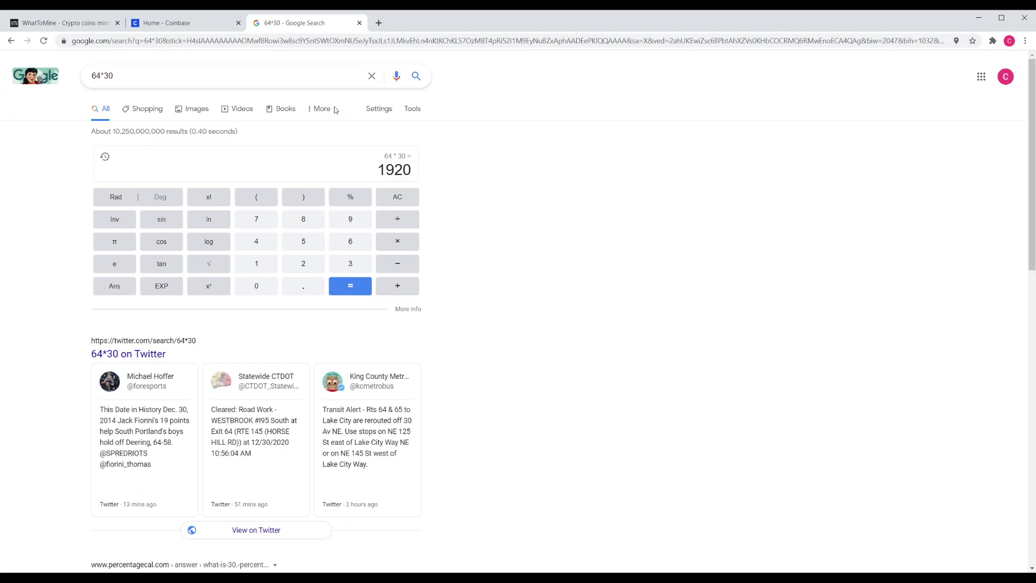
- Clear the highlight on WhatToMine's profit figure and return to the Coinbase dashboard
click(194, 25)
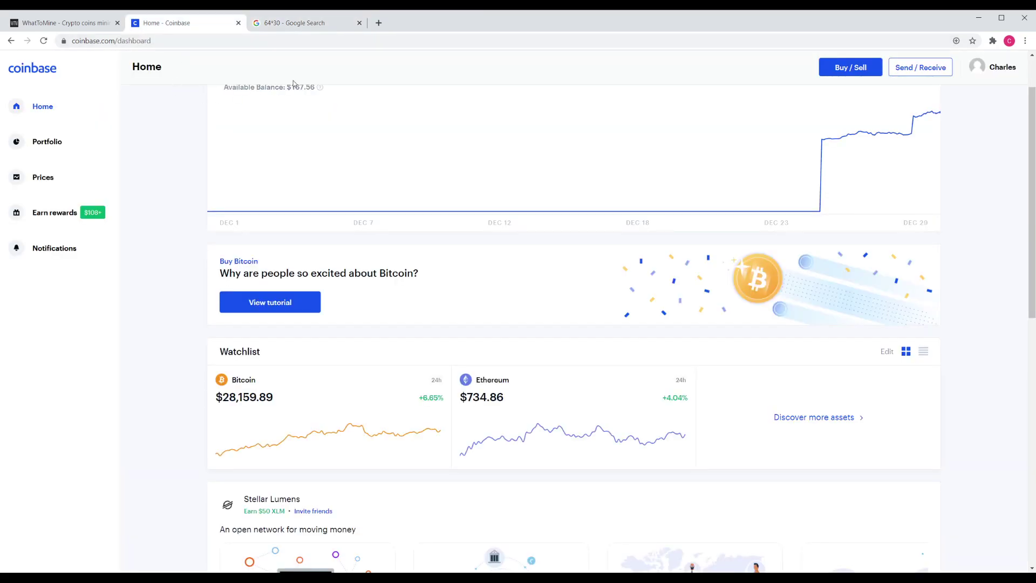
click(65, 23)
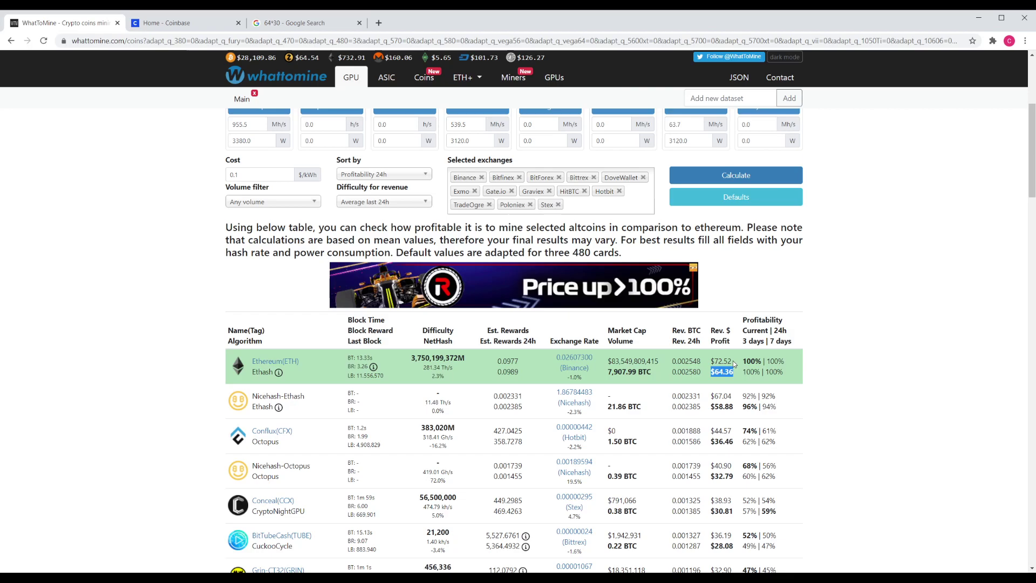
click(831, 337)
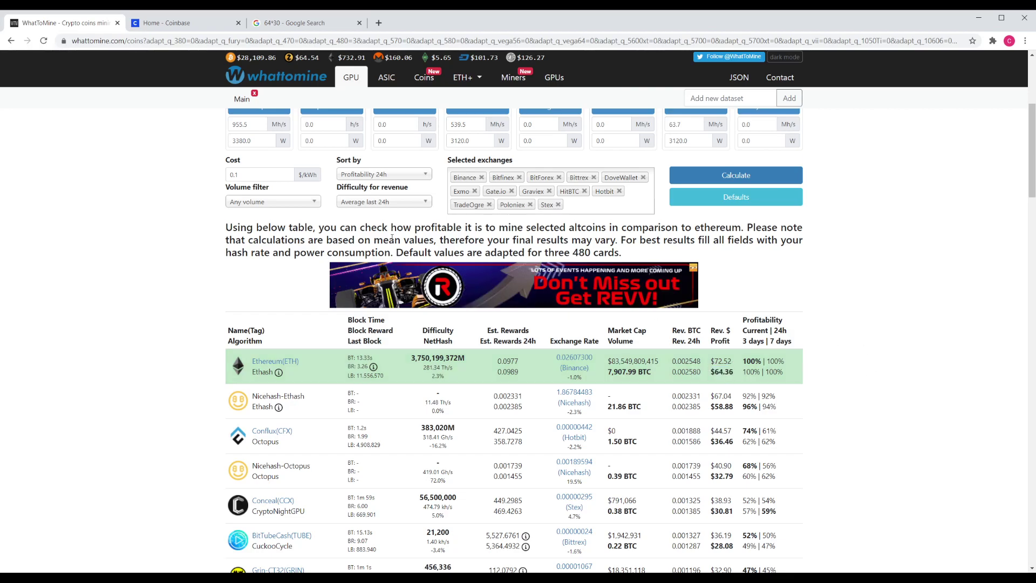
click(183, 22)
- Open Bitcoin from the Watchlist and compare its 1Y and ALL charts, ending on 1Y
scroll(413, 323, down, 3)
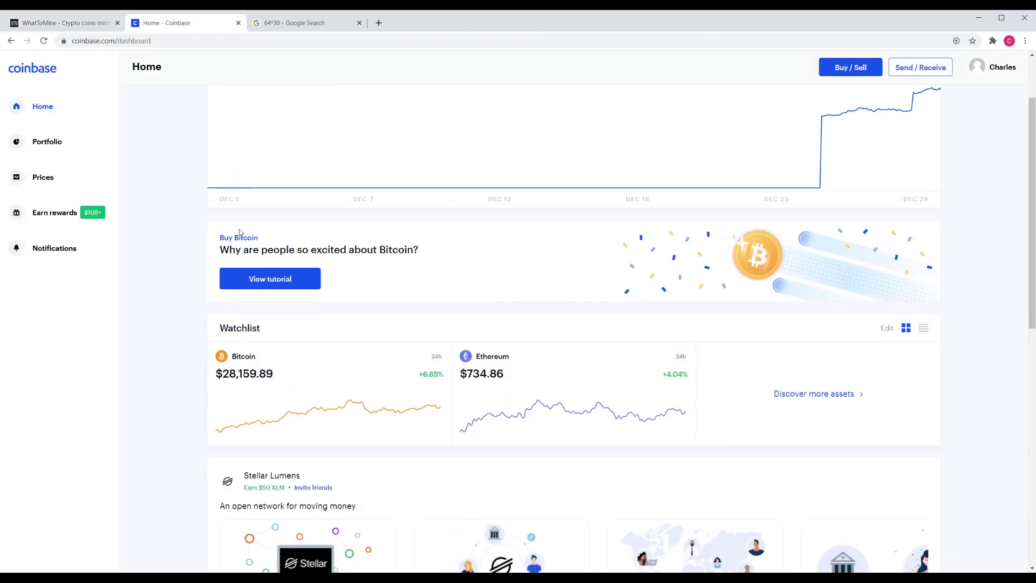
click(330, 317)
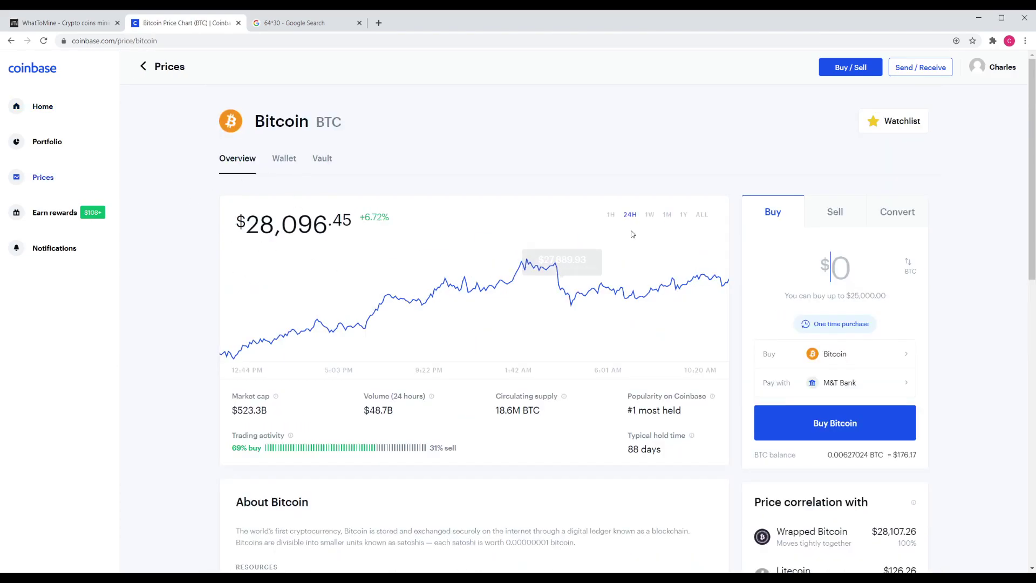
click(681, 218)
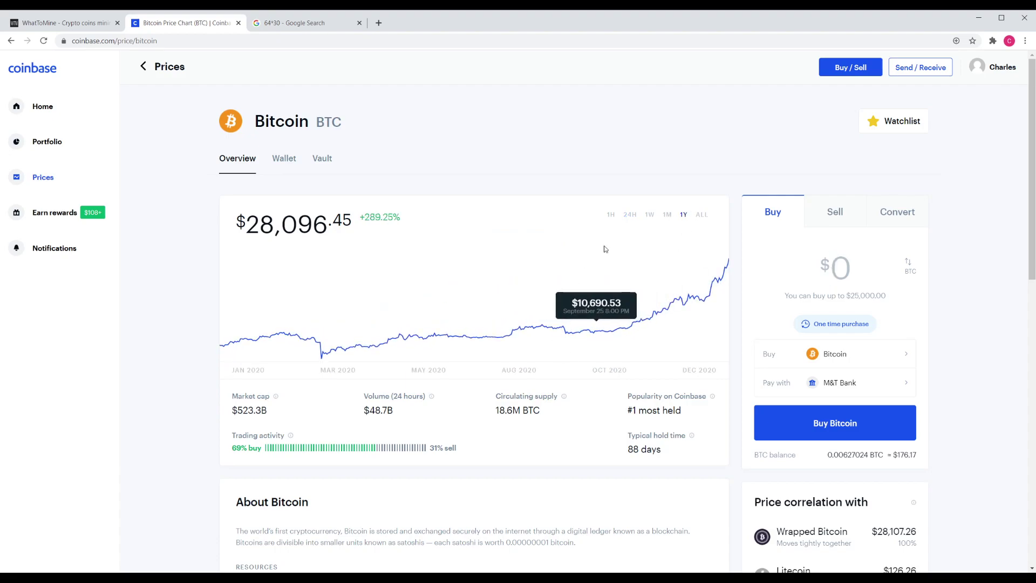
click(701, 215)
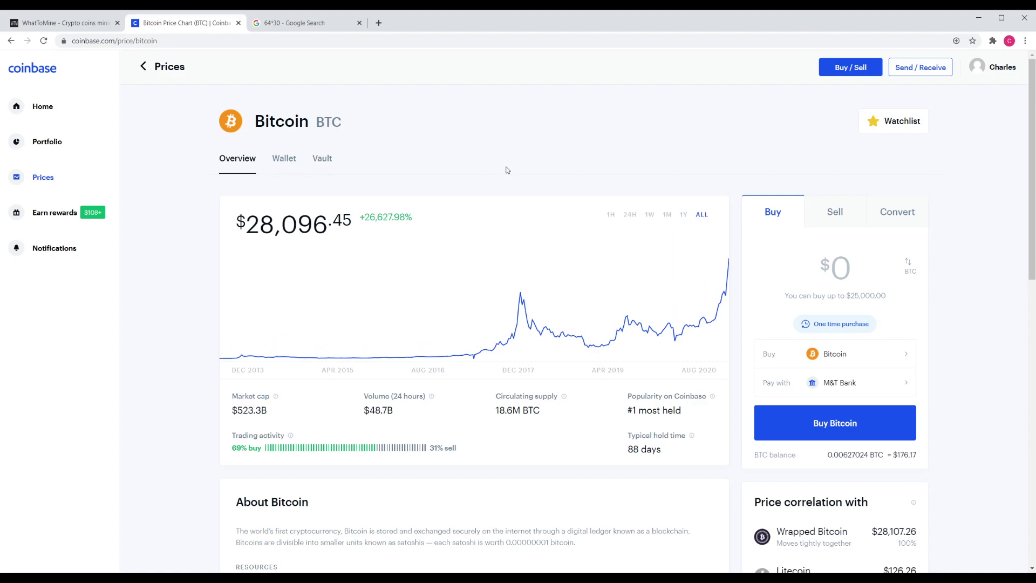
click(683, 215)
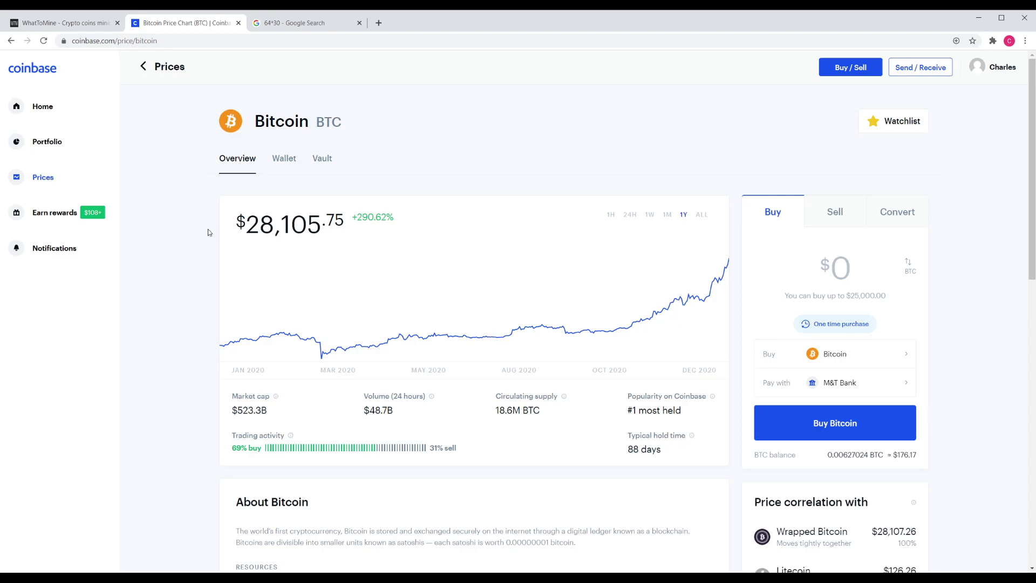
- Go back to WhatToMine's inputs: 13 RTX 3080 cards, 1300.0 Mh/s, 3400.0 W
click(97, 24)
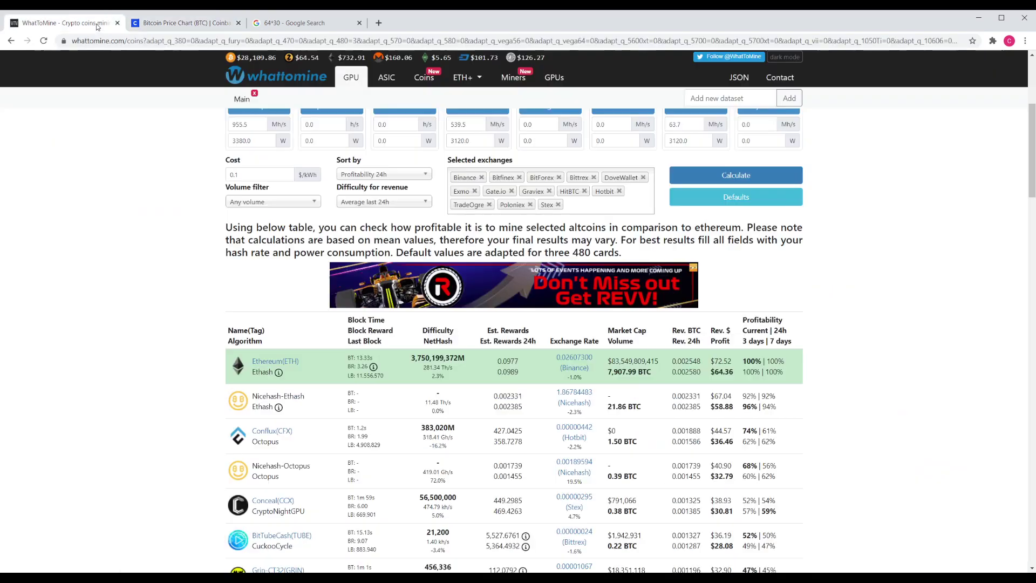
scroll(217, 249, up, 4)
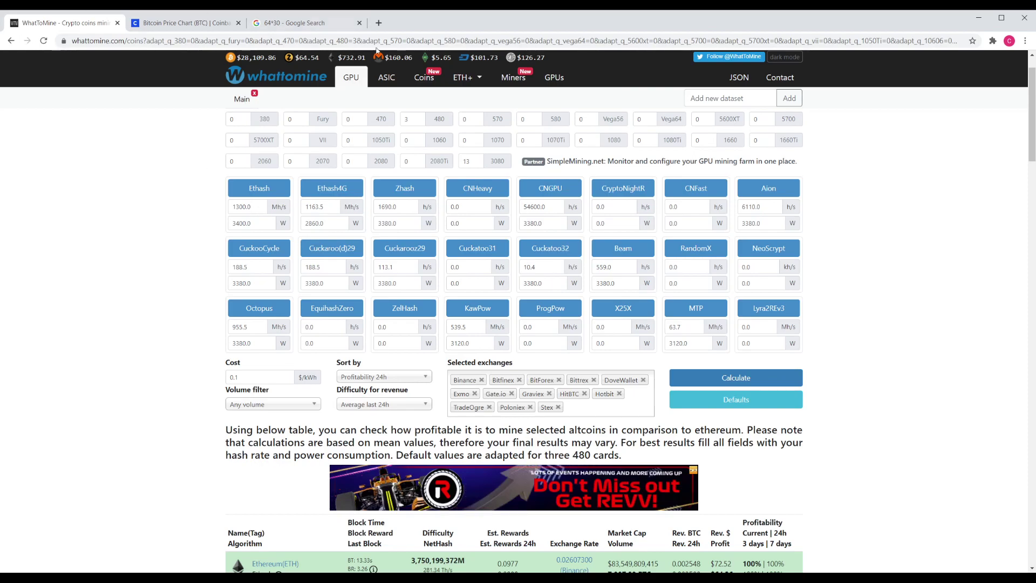
- Search 'rtx 3080' in a new tab and highlight NVIDIA's $699.00 starting price
click(378, 22)
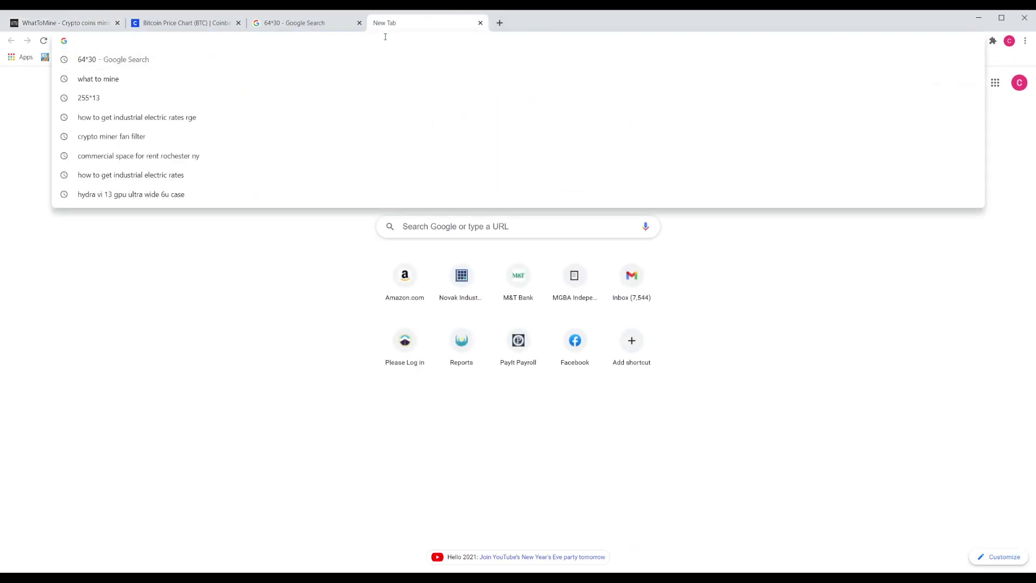
text(rt)
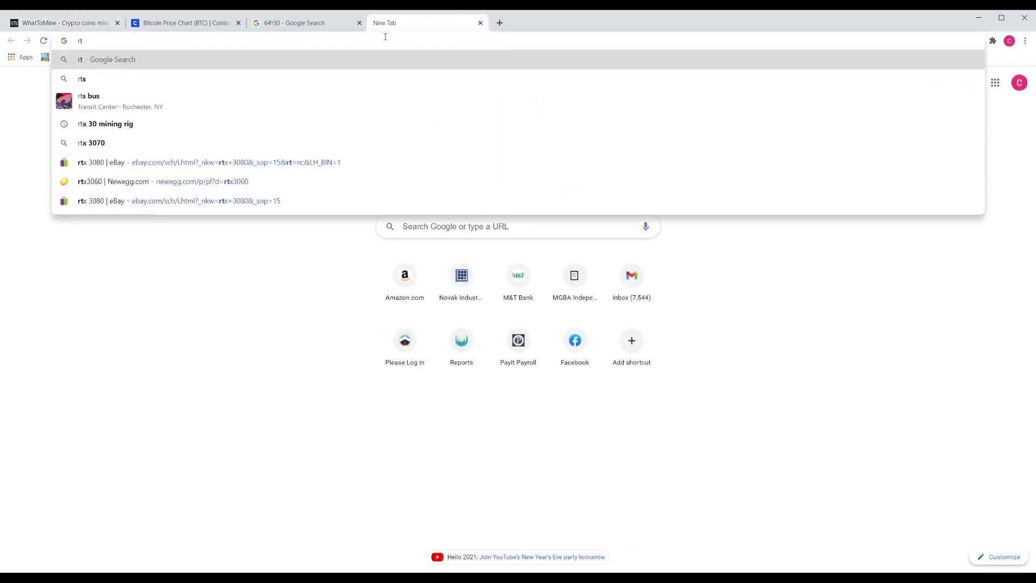
text(x 3080)
key(Return)
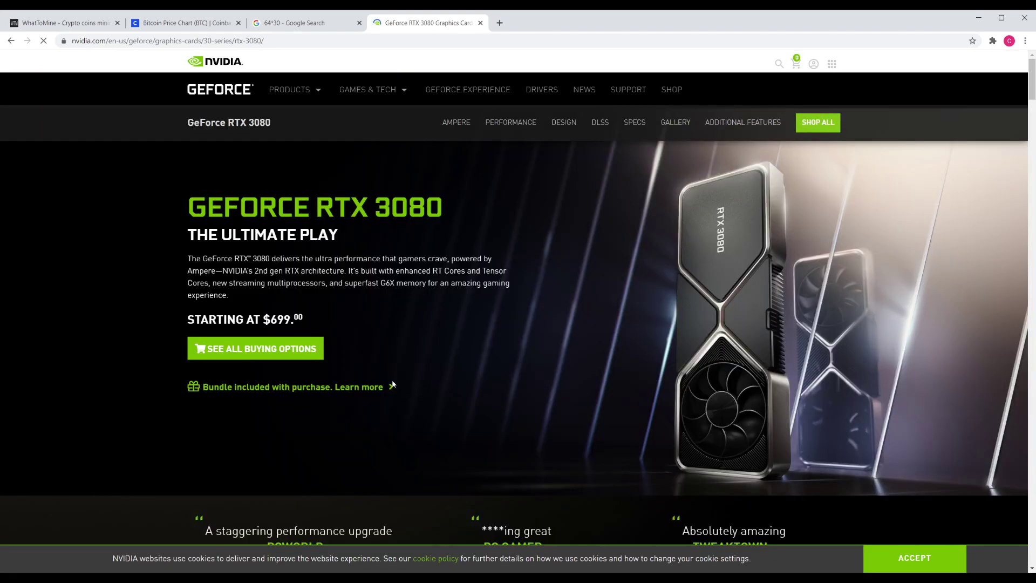
drag(293, 329, 263, 322)
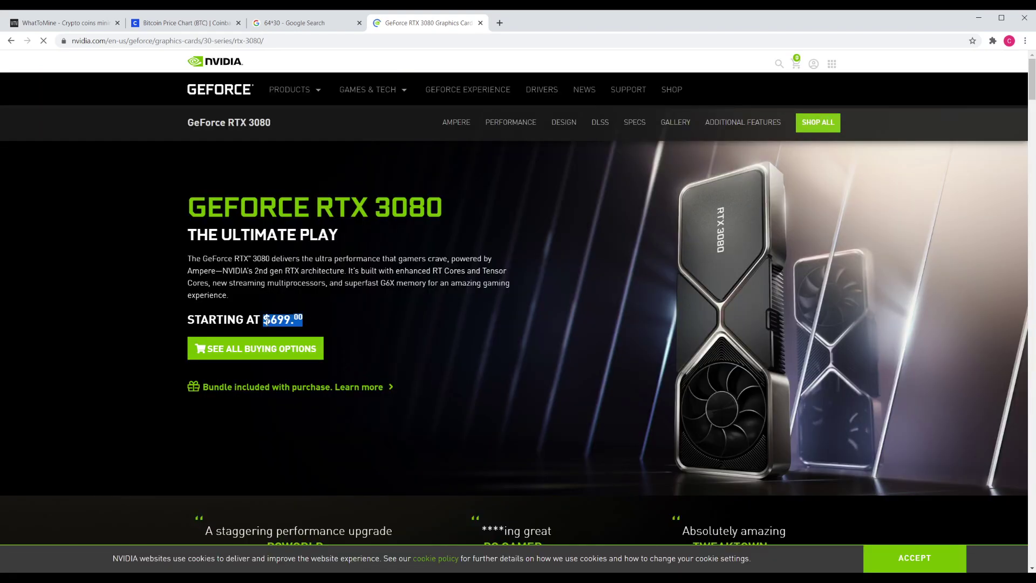
click(441, 342)
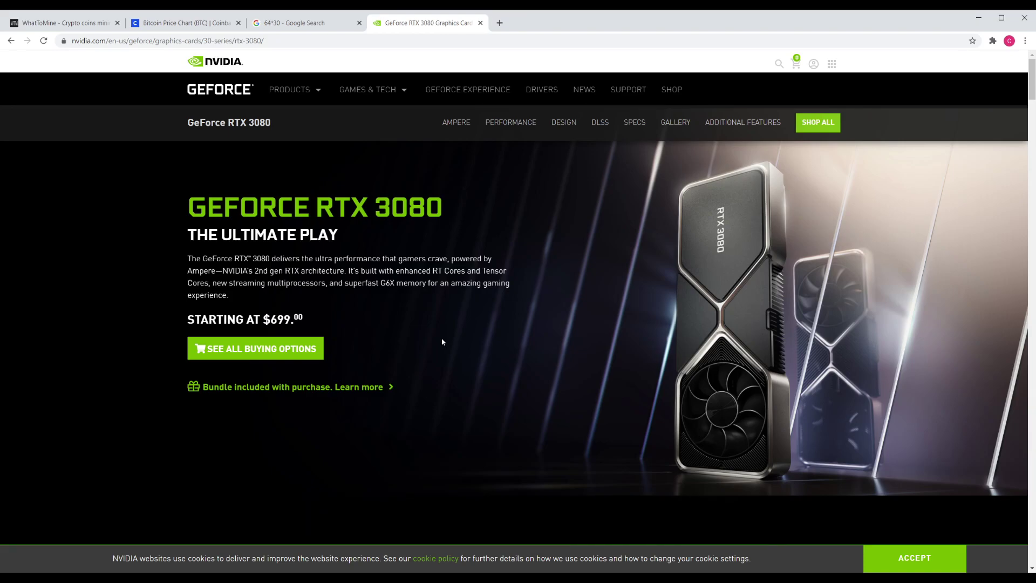